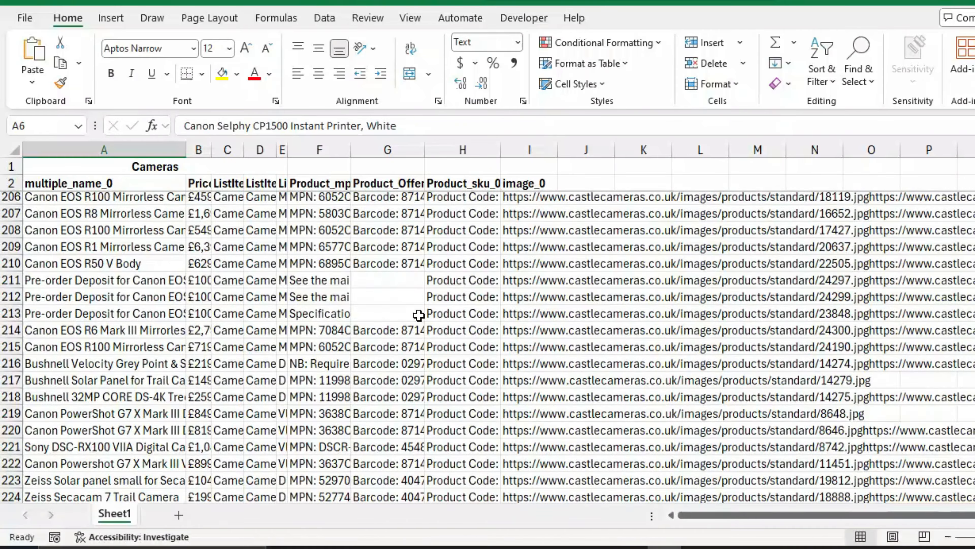
Look through the product rows and columns of the Cameras sheet to examine names, prices, categories, barcodes and image links.
{"action": "key", "text": "Right"}
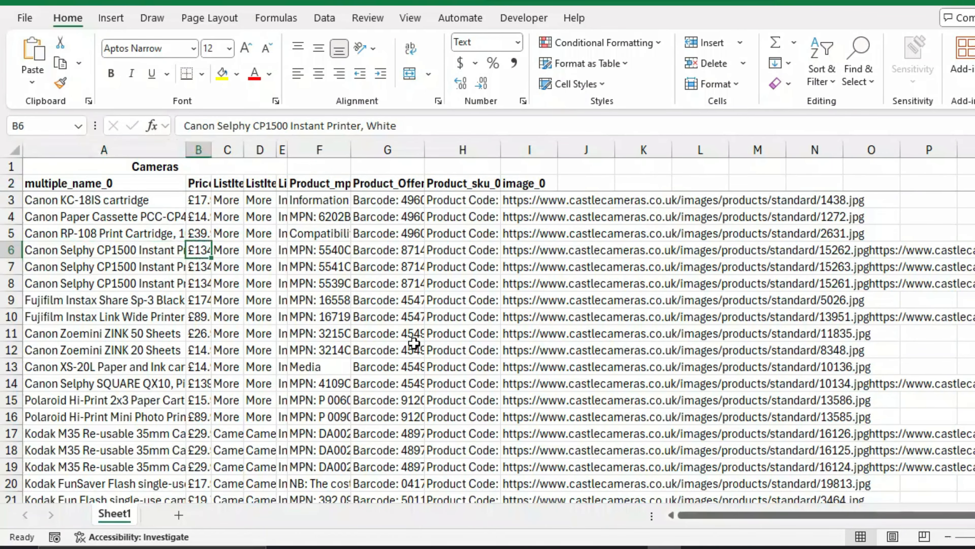
{"action": "key", "text": "Down"}
{"action": "key", "text": "Down"}
{"action": "key", "text": "Down"}
{"action": "key", "text": "Down"}
{"action": "key", "text": "Down"}
{"action": "key", "text": "Down"}
{"action": "key", "text": "Right"}
{"action": "key", "text": "Right"}
{"action": "key", "text": "Right"}
{"action": "key", "text": "Right"}
{"action": "key", "text": "Right"}
{"action": "key", "text": "Right"}
{"action": "key", "text": "Right"}
{"action": "key", "text": "Right"}
{"action": "key", "text": "Right"}
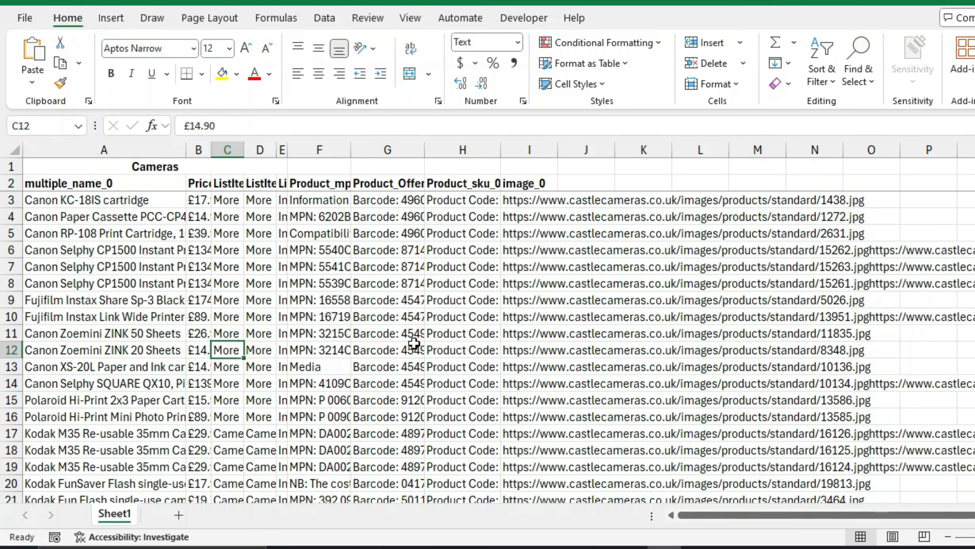
{"action": "key", "text": "Down"}
{"action": "key", "text": "Down"}
{"action": "key", "text": "Down"}
{"action": "key", "text": "Down"}
{"action": "key", "text": "Down"}
{"action": "key", "text": "Down"}
{"action": "key", "text": "Down"}
{"action": "key", "text": "Down"}
{"action": "key", "text": "Down"}
{"action": "key", "text": "Down"}
{"action": "key", "text": "Down"}
{"action": "key", "text": "Down"}
{"action": "key", "text": "Down"}
{"action": "key", "text": "Down"}
{"action": "key", "text": "Down"}
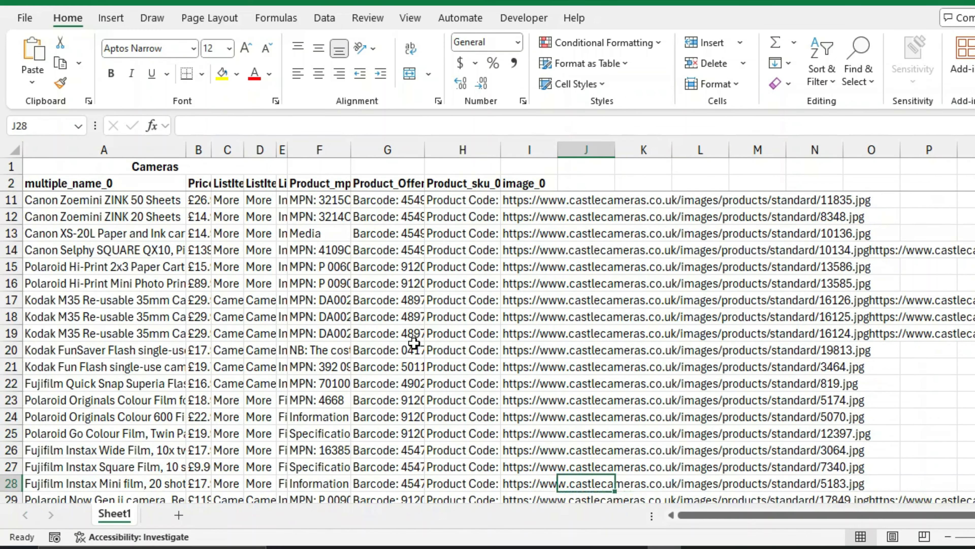
{"action": "key", "text": "Left"}
{"action": "key", "text": "Left"}
{"action": "key", "text": "Left"}
{"action": "key", "text": "Left"}
{"action": "key", "text": "Left"}
{"action": "key", "text": "Left"}
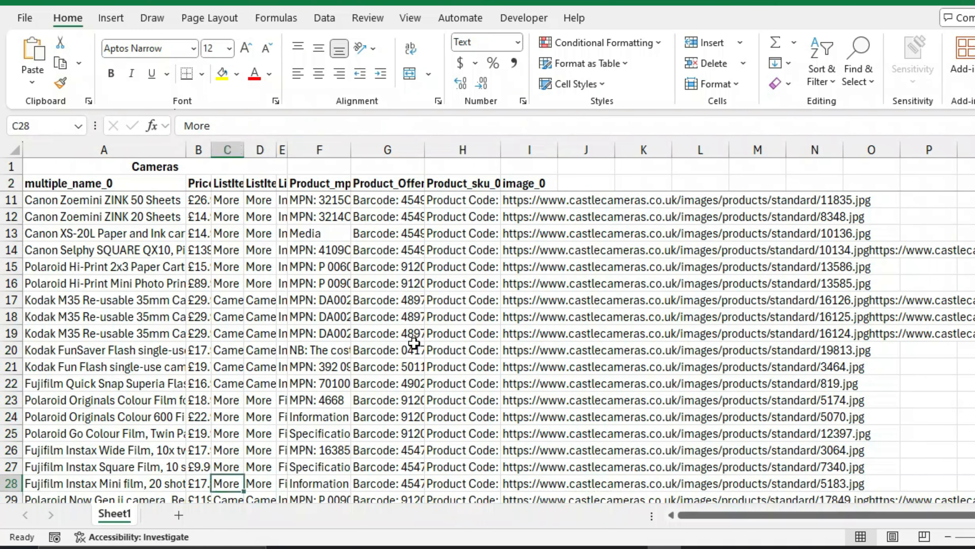
{"action": "key", "text": "Left"}
{"action": "key", "text": "Left"}
{"action": "key", "text": "Up"}
{"action": "key", "text": "Up"}
{"action": "key", "text": "Up"}
{"action": "key", "text": "Up"}
{"action": "key", "text": "Up"}
{"action": "key", "text": "Up"}
{"action": "key", "text": "Up"}
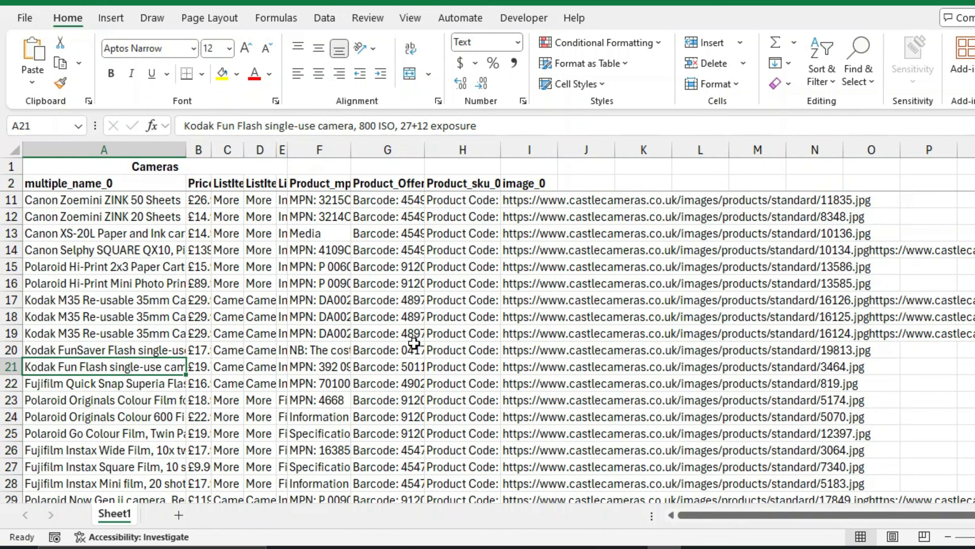
{"action": "key", "text": "Right"}
{"action": "key", "text": "Right"}
{"action": "key", "text": "Right"}
{"action": "key", "text": "Right"}
{"action": "key", "text": "Down"}
{"action": "key", "text": "Right"}
{"action": "key", "text": "Up"}
{"action": "key", "text": "Up"}
{"action": "key", "text": "Up"}
{"action": "key", "text": "Up"}
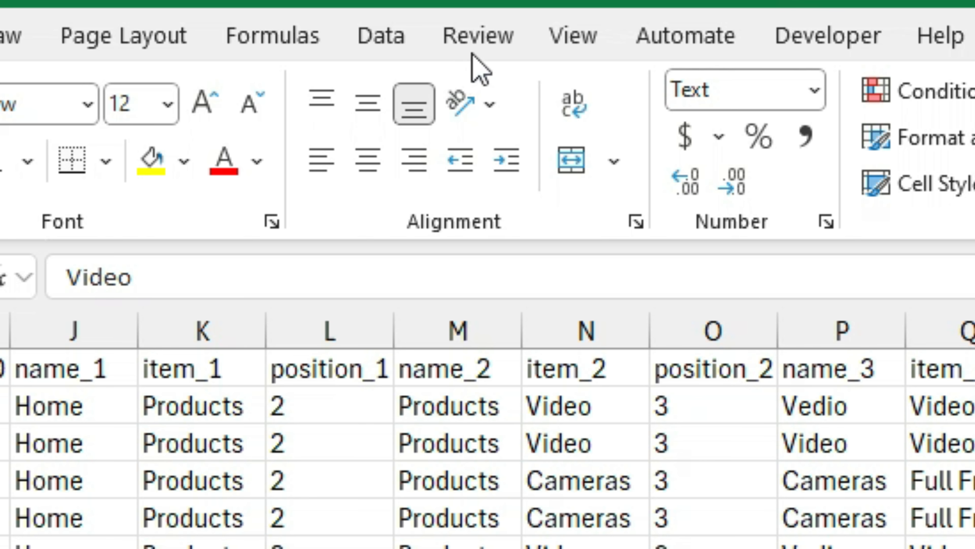
Run a spelling check on the worksheet to look for misspelled entries, then close it.
{"action": "left_click", "coordinate": [354, 40]}
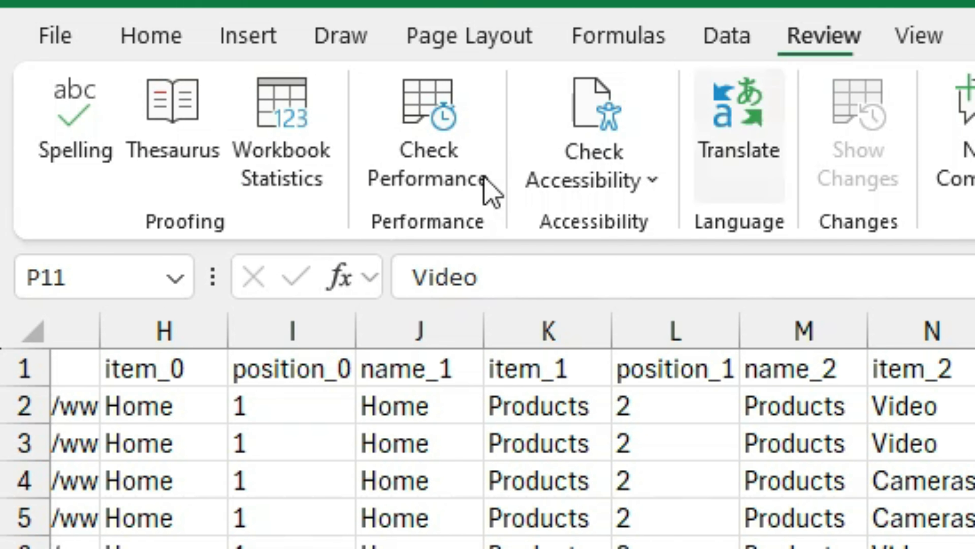
{"action": "left_click", "coordinate": [105, 165]}
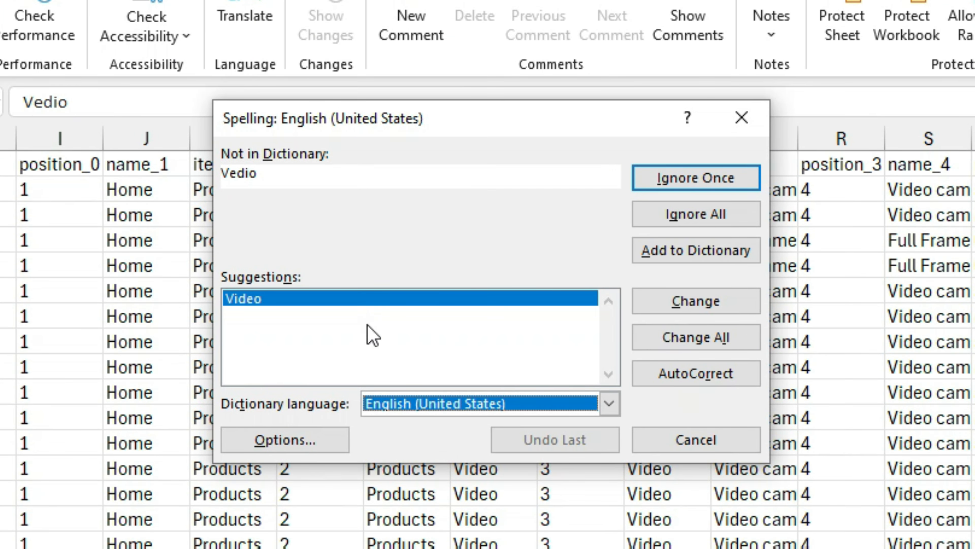
{"action": "left_click", "coordinate": [696, 440]}
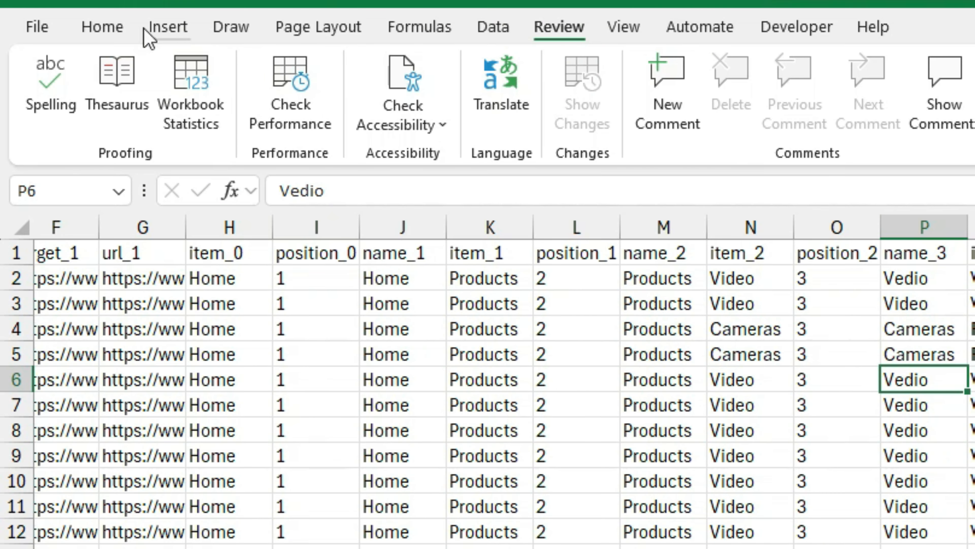
Replace every occurrence of "Vedio" with "Video" in the sheet and close Find and Replace.
{"action": "left_click", "coordinate": [119, 25]}
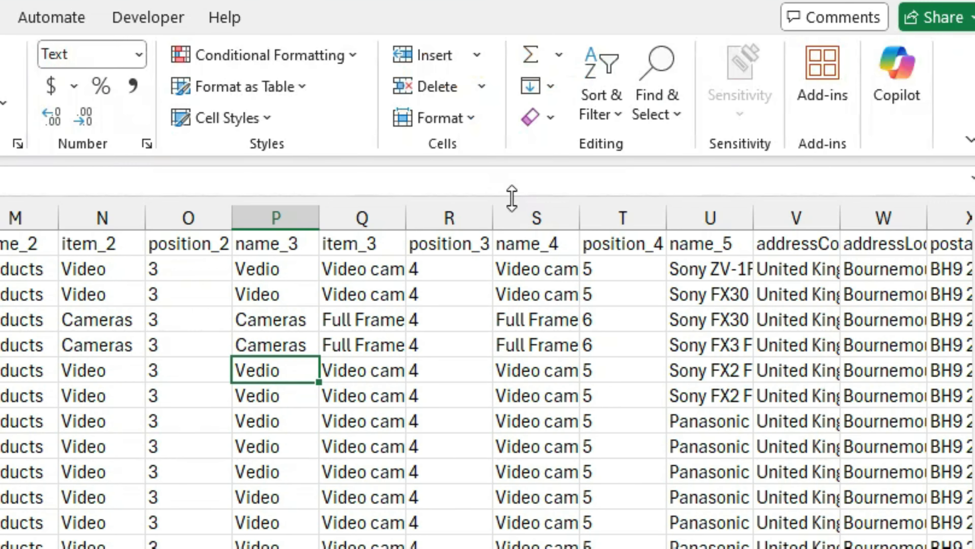
{"action": "left_click", "coordinate": [659, 100]}
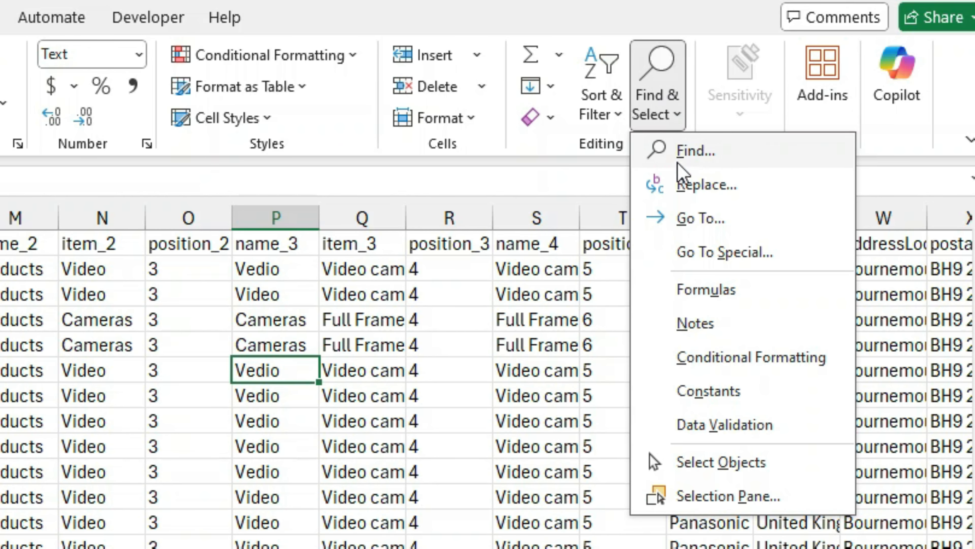
{"action": "left_click", "coordinate": [685, 187]}
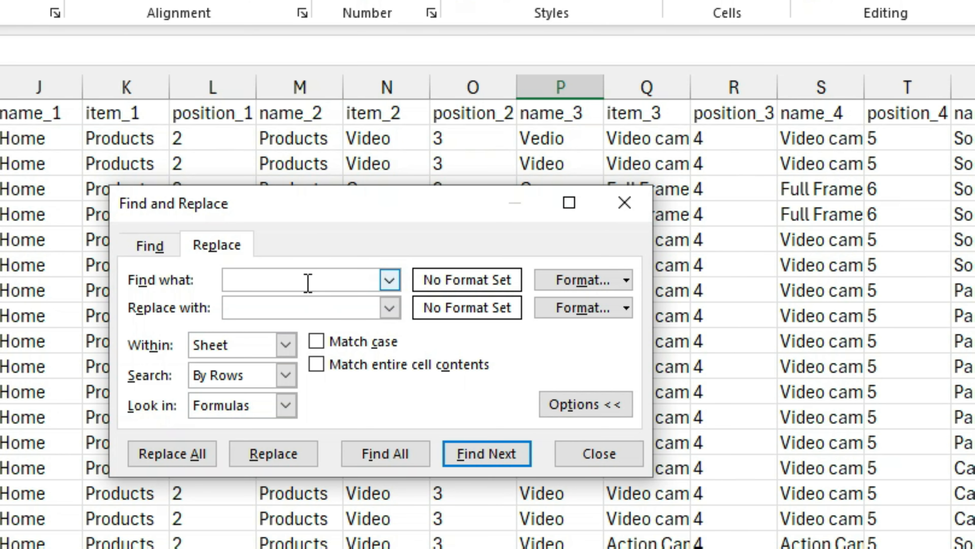
{"action": "left_click", "coordinate": [307, 283]}
{"action": "left_click", "coordinate": [278, 309]}
{"action": "type", "text": "Video"}
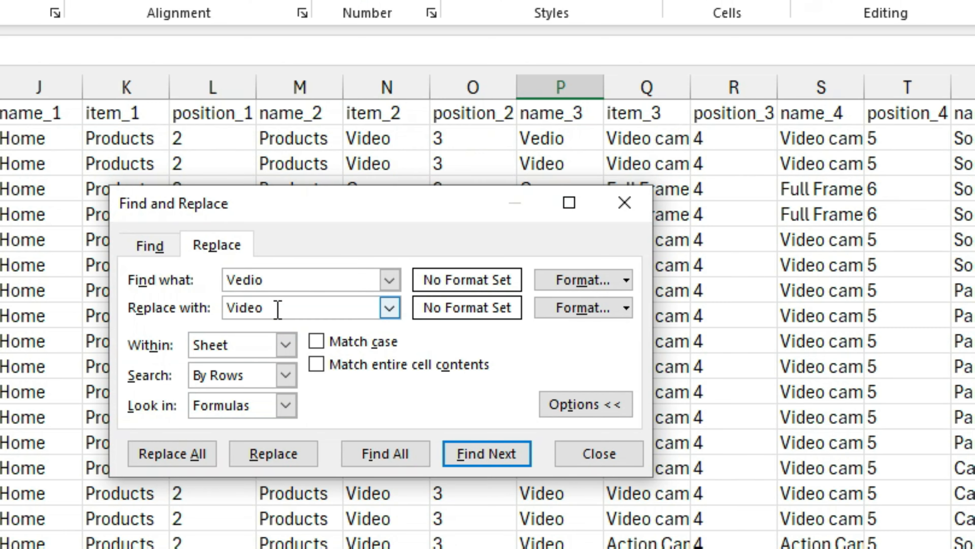
{"action": "left_click", "coordinate": [178, 453]}
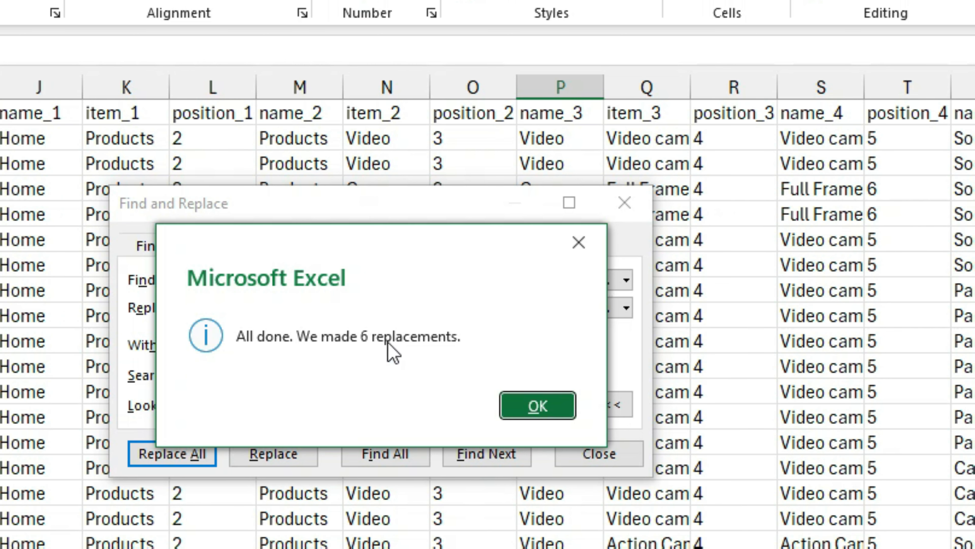
{"action": "left_click", "coordinate": [524, 407]}
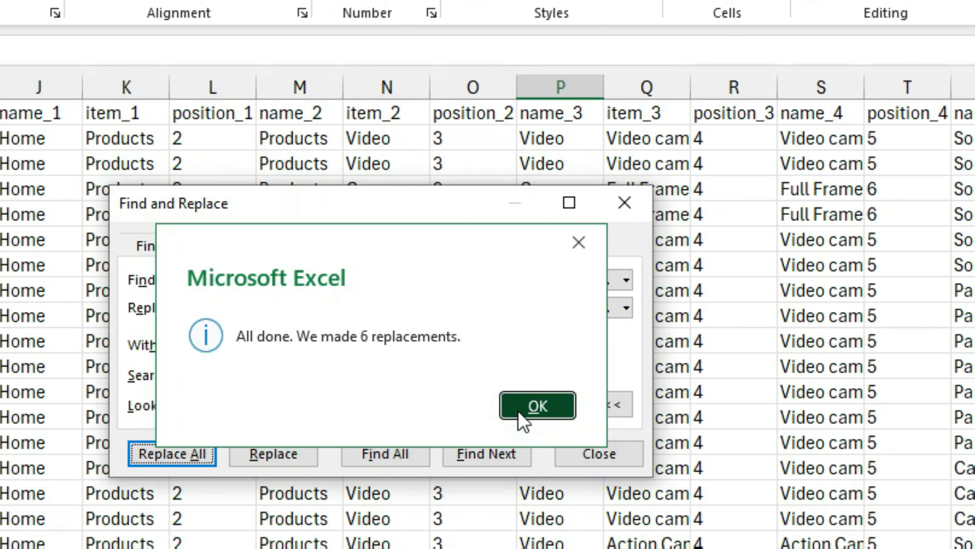
{"action": "left_click", "coordinate": [568, 453]}
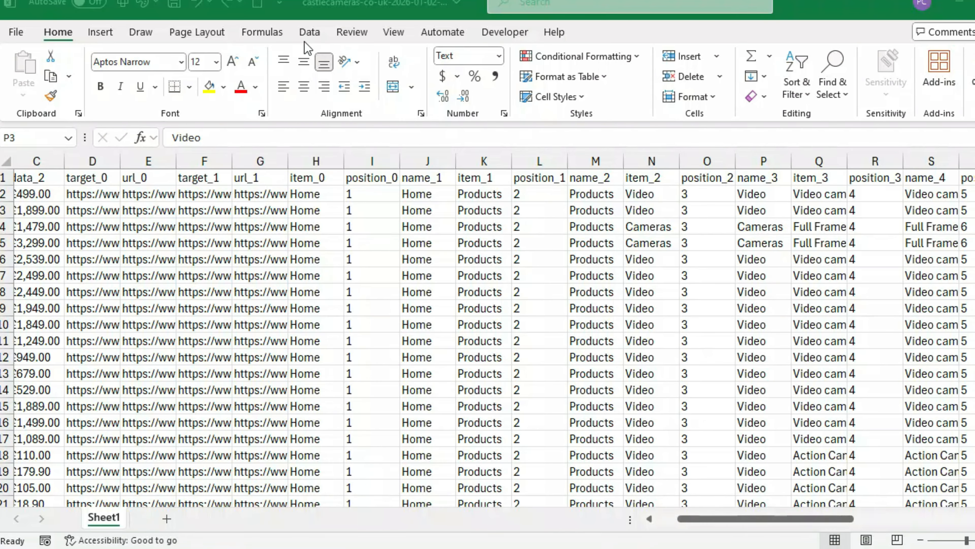
Remove duplicate rows from the data based only on the item_2 column.
{"action": "left_click", "coordinate": [325, 23]}
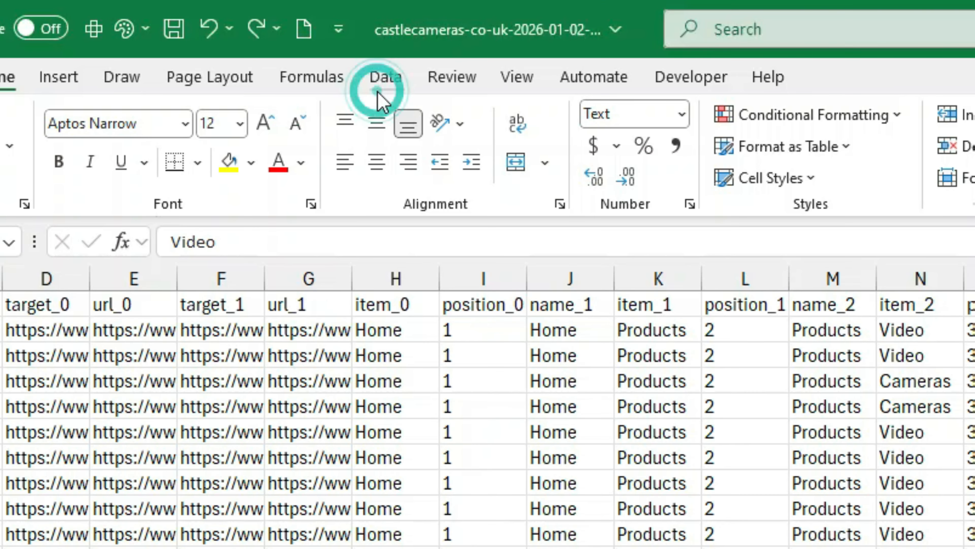
{"action": "left_click", "coordinate": [387, 84]}
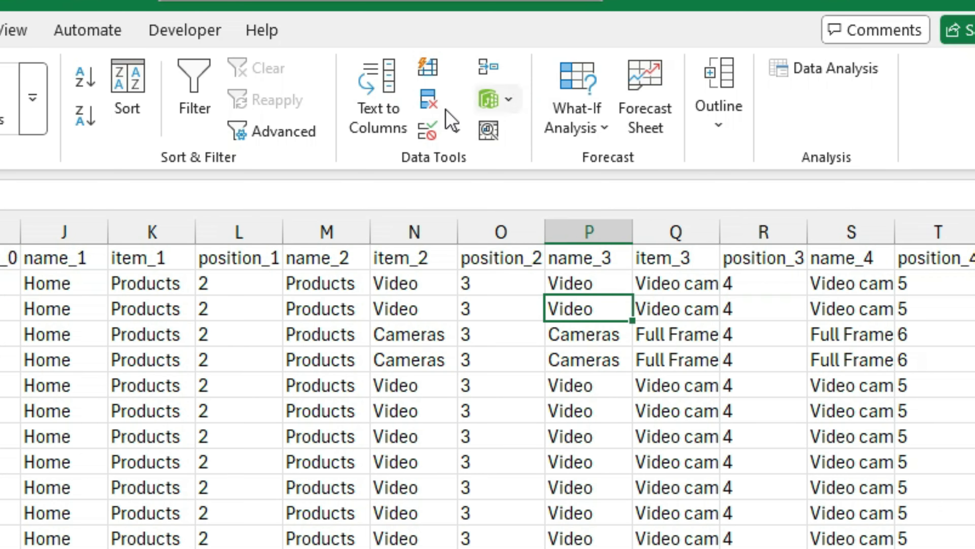
{"action": "left_click", "coordinate": [437, 101]}
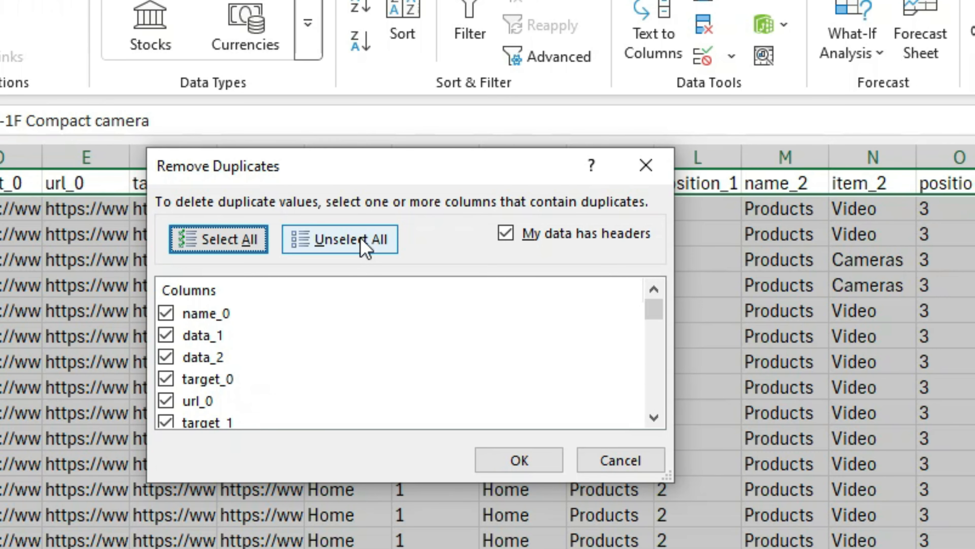
{"action": "left_click", "coordinate": [370, 241]}
{"action": "scroll", "coordinate": [294, 363], "scroll_direction": "down", "scroll_amount": 3}
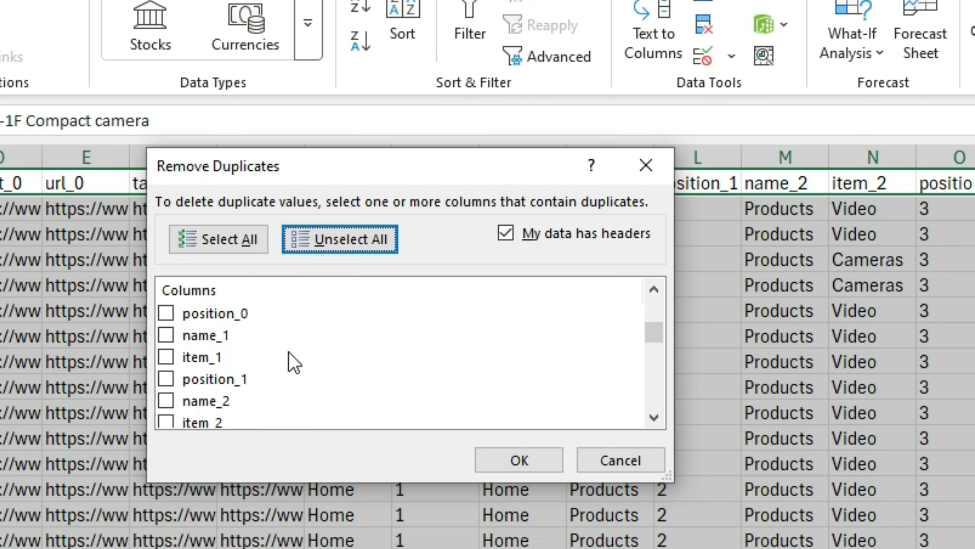
{"action": "left_click", "coordinate": [168, 426]}
{"action": "left_click", "coordinate": [538, 461]}
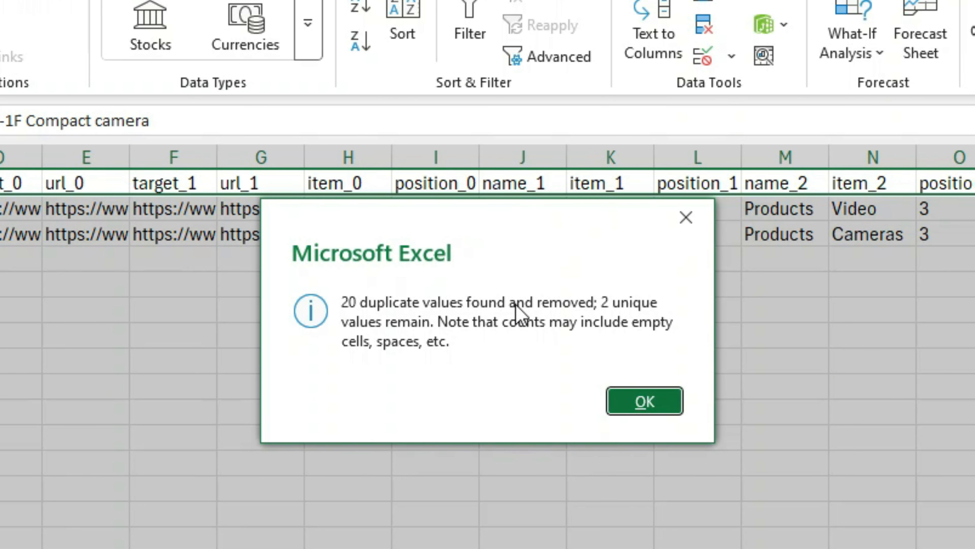
{"action": "left_click", "coordinate": [643, 396]}
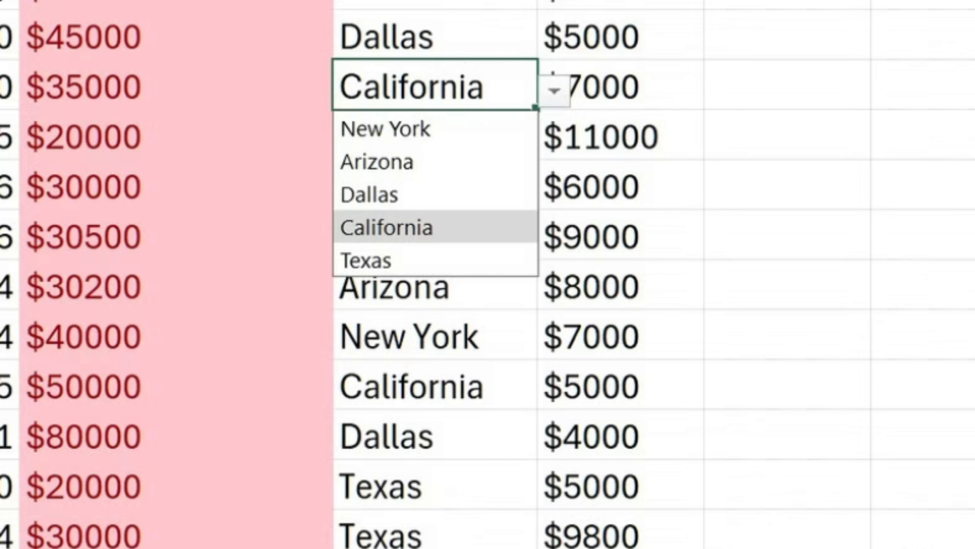
Look through the Region column entries in the inventory list and bring up the Data Validation options.
{"action": "key", "text": "Down"}
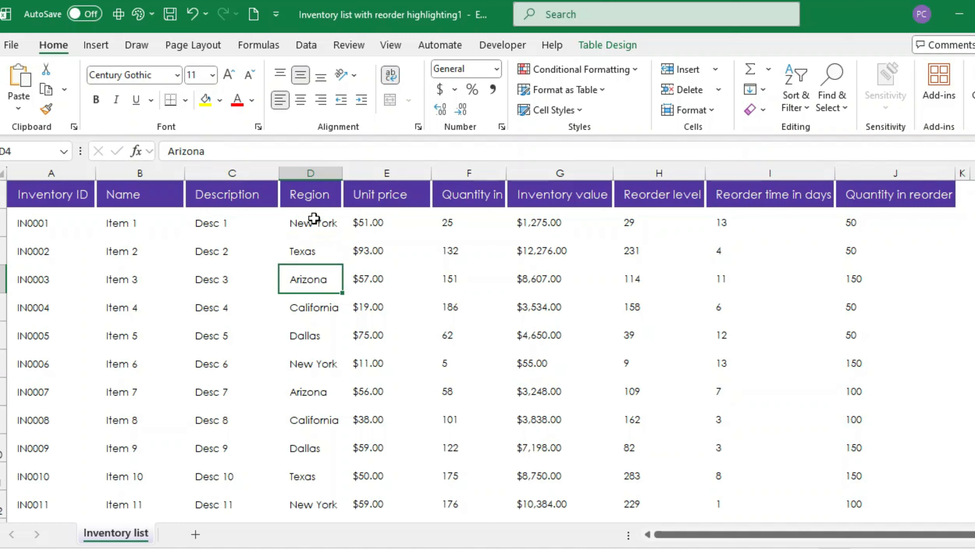
{"action": "key", "text": "Down"}
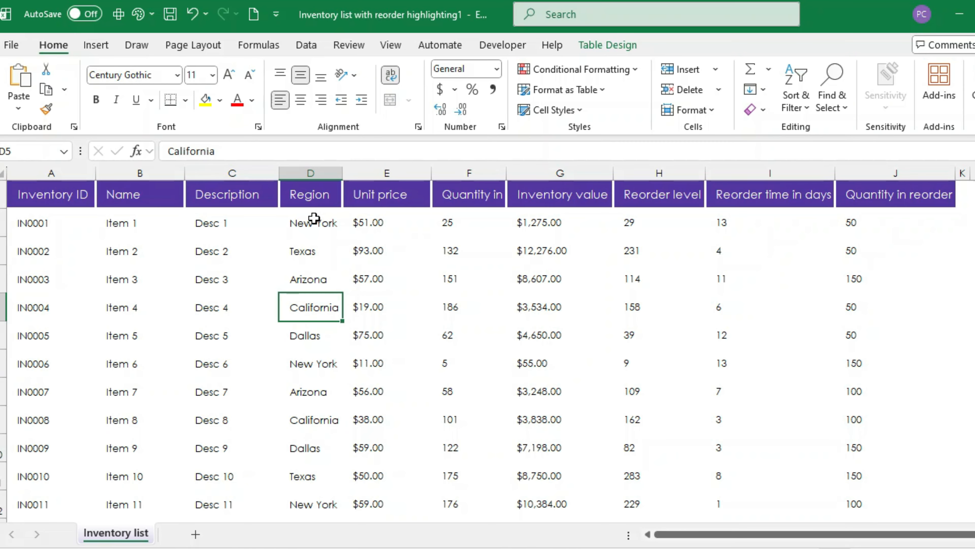
{"action": "key", "text": "Down"}
{"action": "key", "text": "Down"}
{"action": "key", "text": "Down"}
{"action": "key", "text": "Down"}
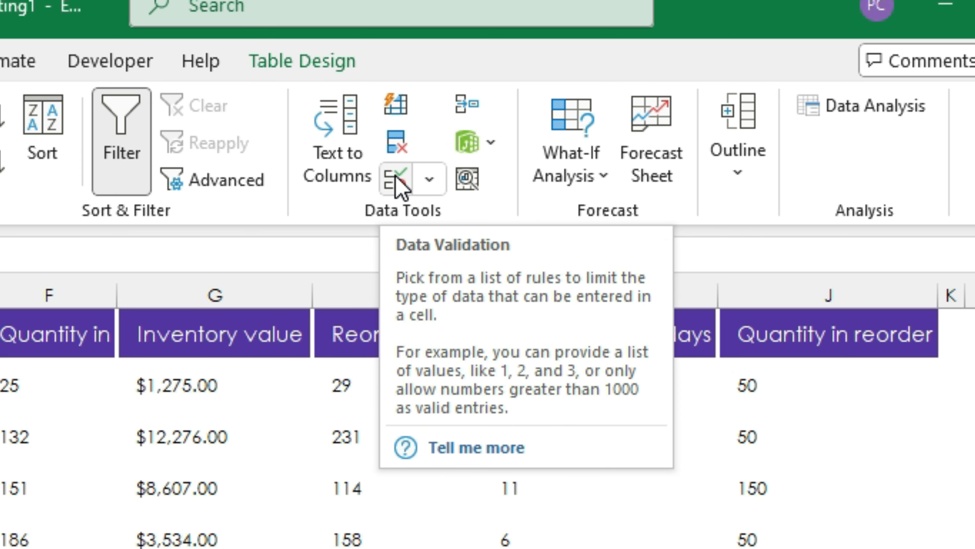
{"action": "left_click", "coordinate": [426, 179]}
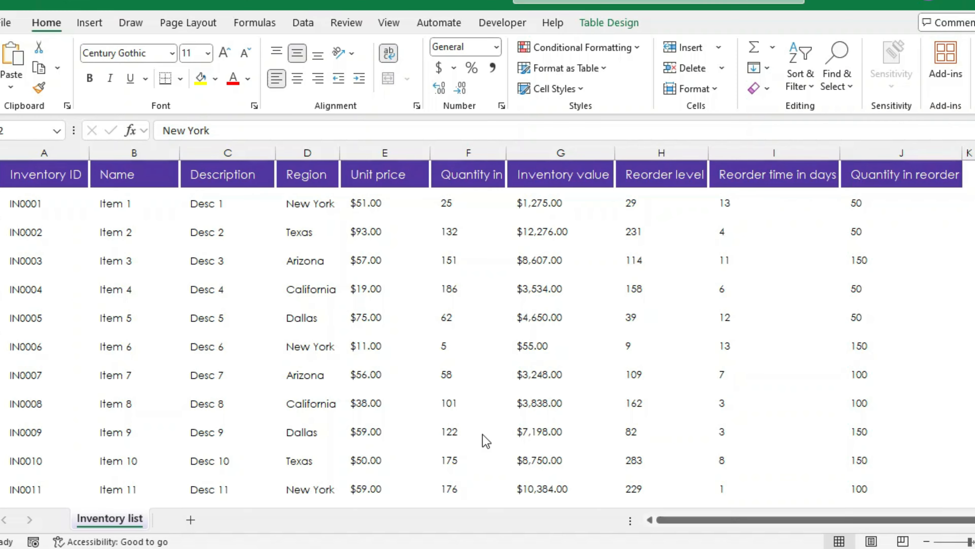
Add a new worksheet and select a range of cells in column D, starting at D1.
{"action": "left_click", "coordinate": [189, 517]}
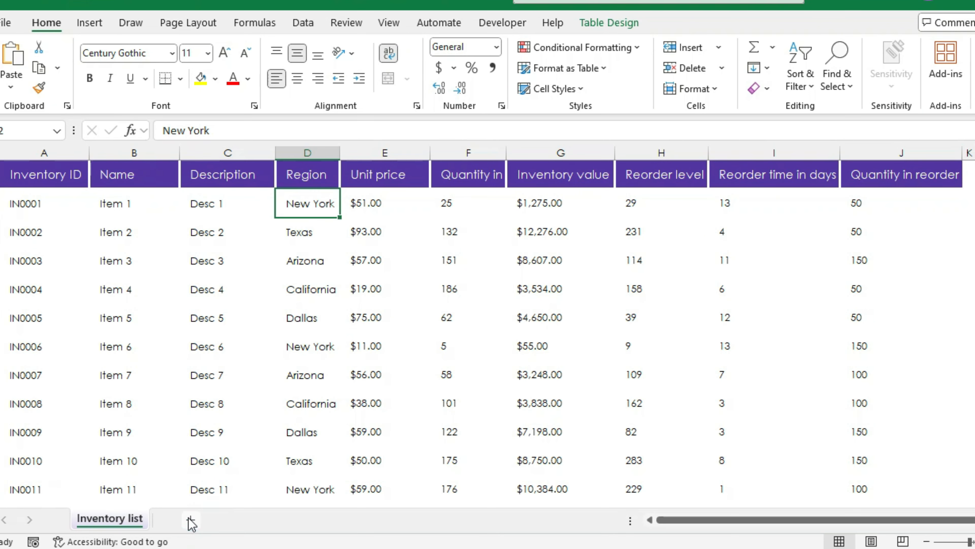
{"action": "left_click", "coordinate": [188, 517]}
{"action": "left_click_drag", "start_coordinate": [205, 175], "coordinate": [203, 514]}
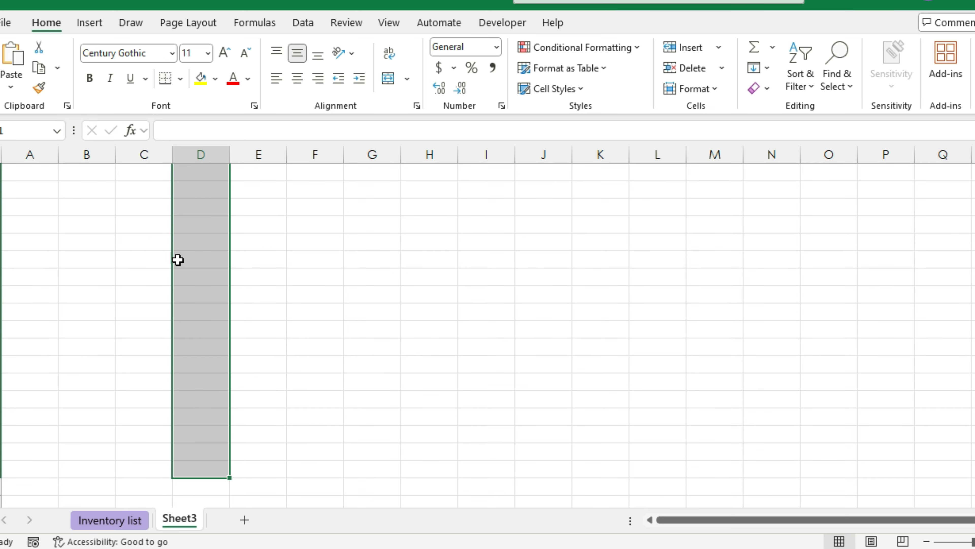
{"action": "scroll", "coordinate": [177, 232], "scroll_direction": "up", "scroll_amount": 3}
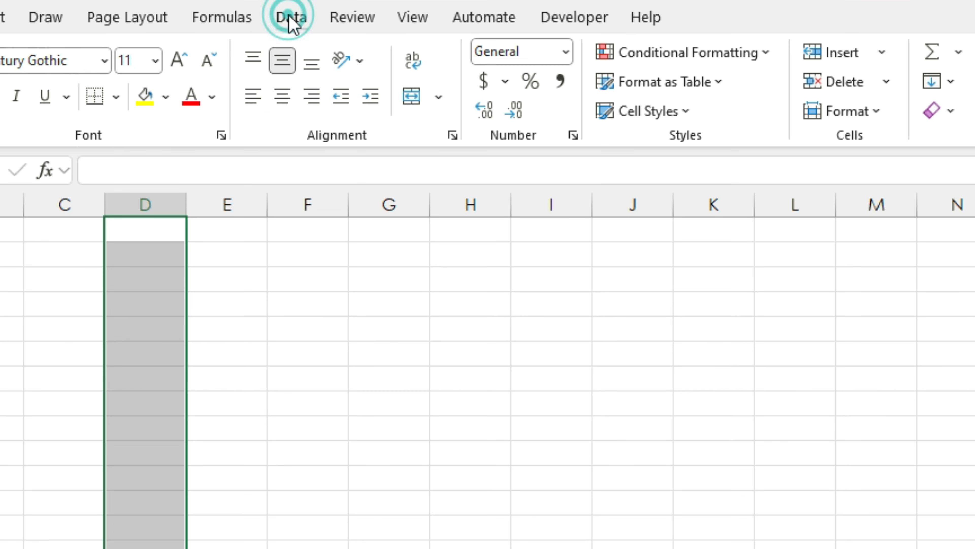
Open Data Validation for the selected column D cells and set the allowed values to List.
{"action": "left_click", "coordinate": [303, 23]}
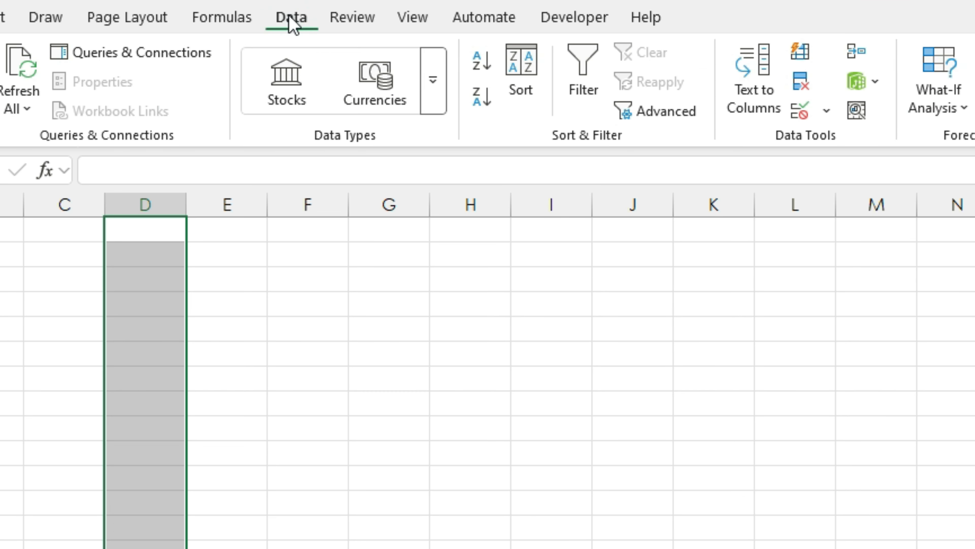
{"action": "left_click", "coordinate": [822, 112]}
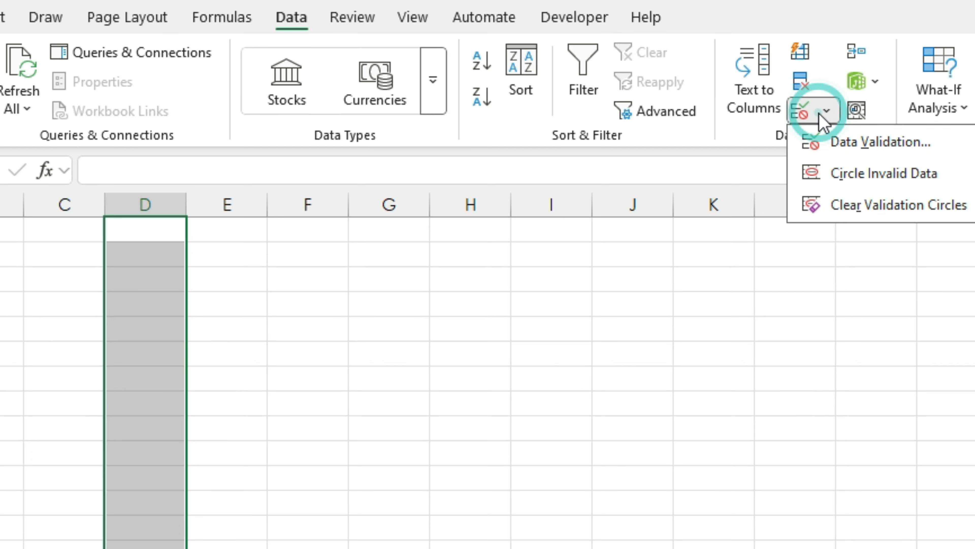
{"action": "left_click", "coordinate": [842, 142]}
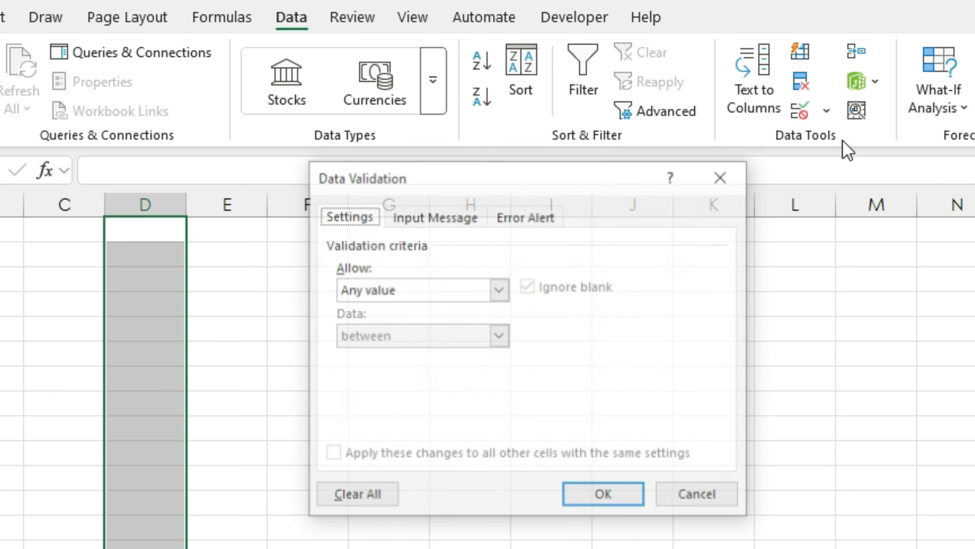
{"action": "left_click", "coordinate": [499, 289]}
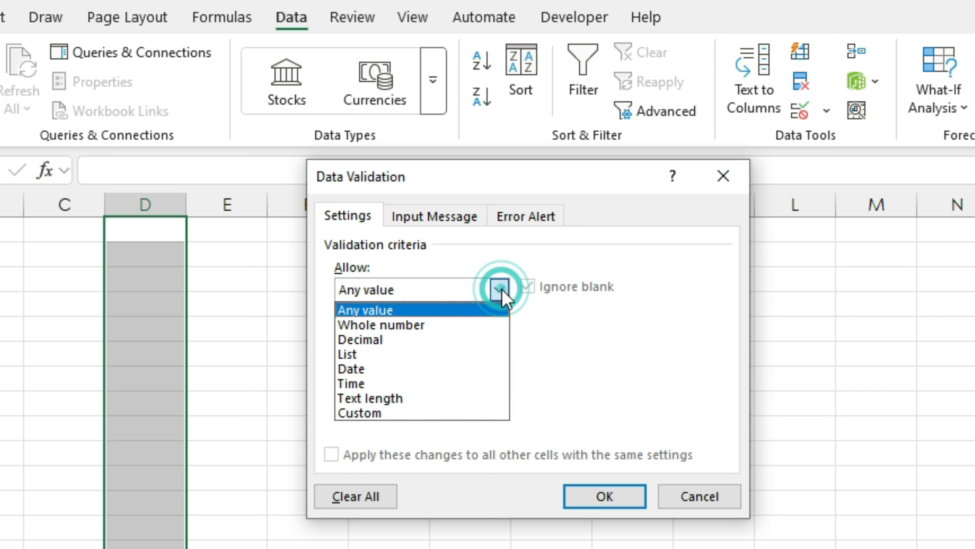
{"action": "left_click", "coordinate": [365, 357]}
Use the Region entries D2:D26 on the Inventory list sheet as the list source and apply the validation.
{"action": "left_click", "coordinate": [631, 380]}
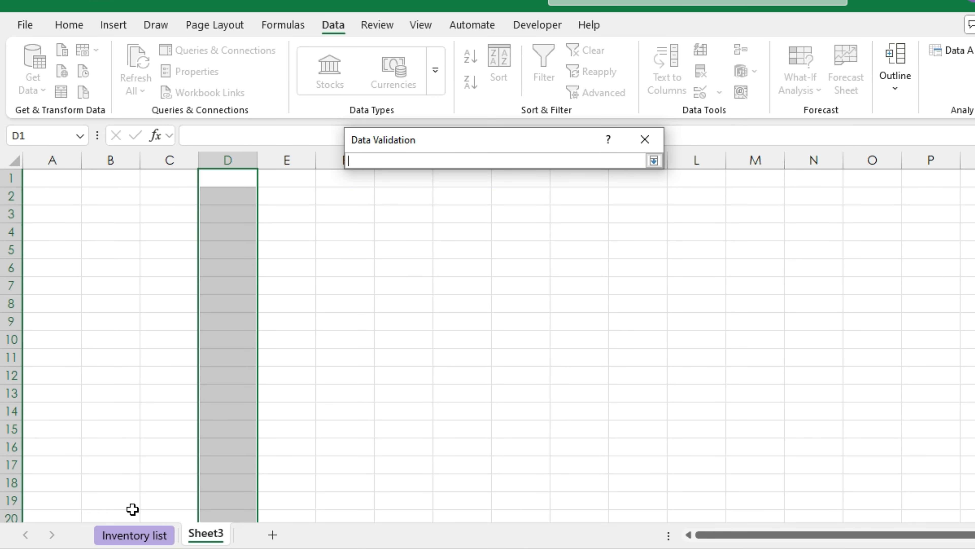
{"action": "left_click", "coordinate": [134, 535]}
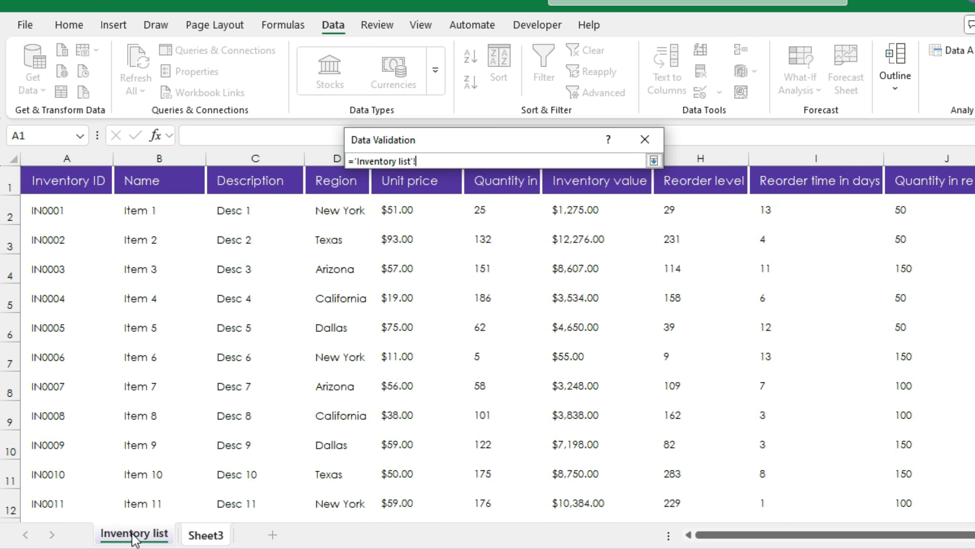
{"action": "left_click", "coordinate": [361, 213]}
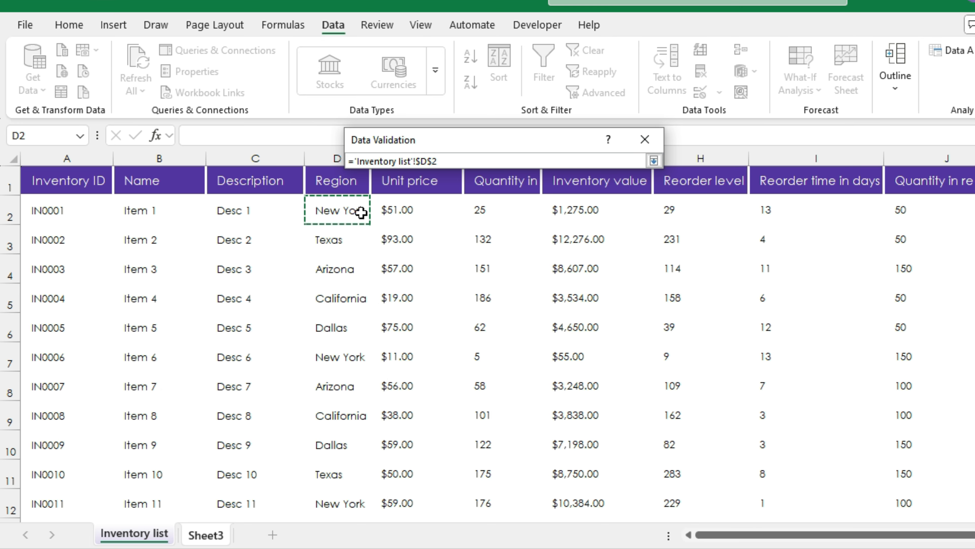
{"action": "key", "text": "ctrl+shift+Down"}
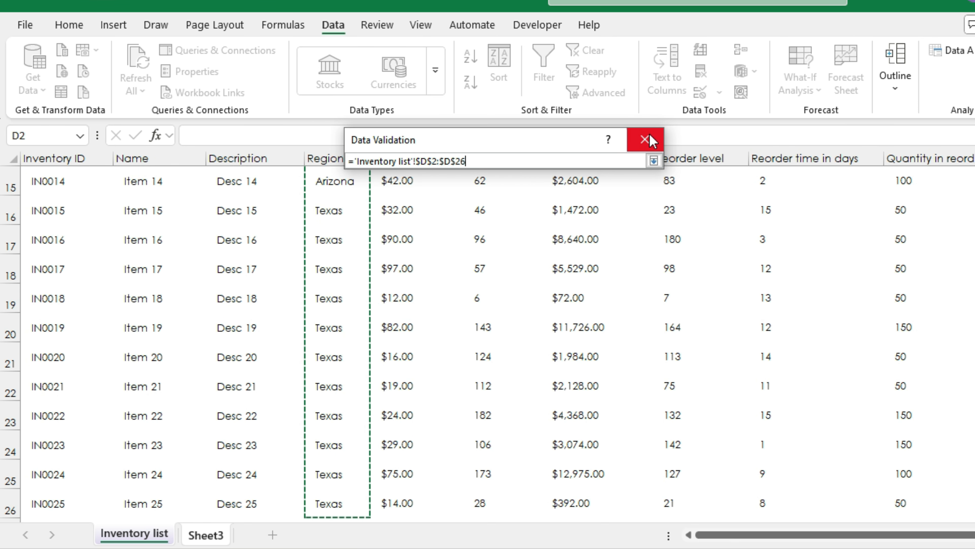
{"action": "left_click", "coordinate": [653, 160]}
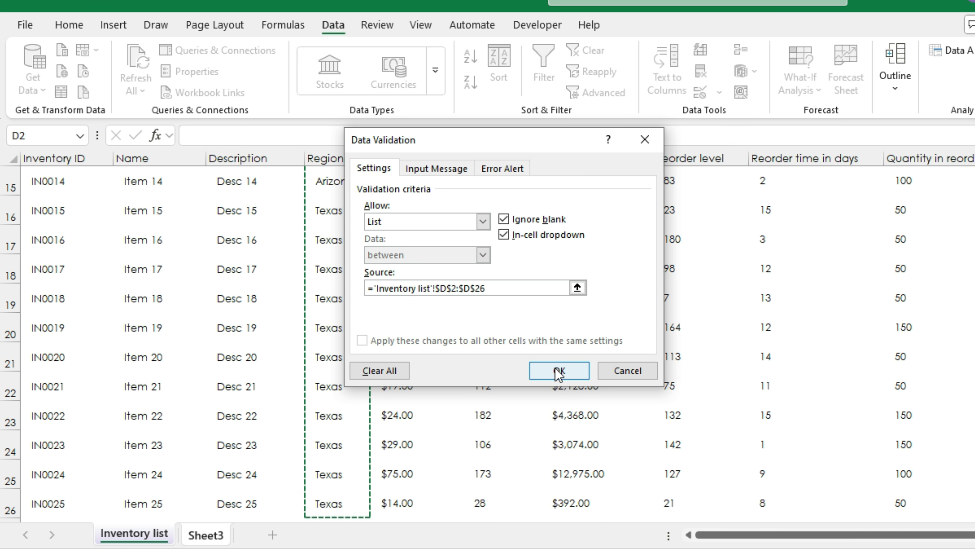
{"action": "left_click", "coordinate": [559, 371]}
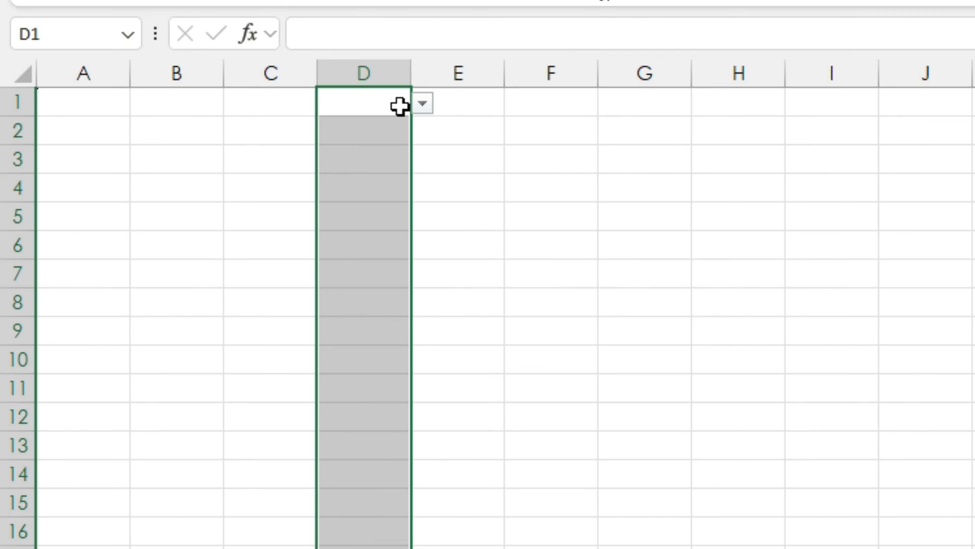
Fill cell D1 with New York and cell D2 with Texas from their drop-down lists.
{"action": "left_click", "coordinate": [239, 178]}
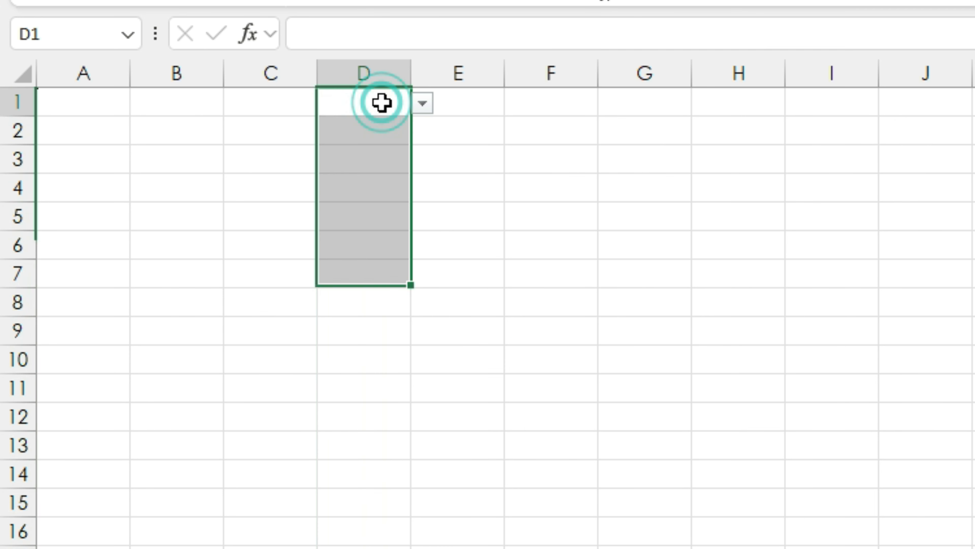
{"action": "left_click", "coordinate": [423, 103]}
{"action": "left_click", "coordinate": [382, 131]}
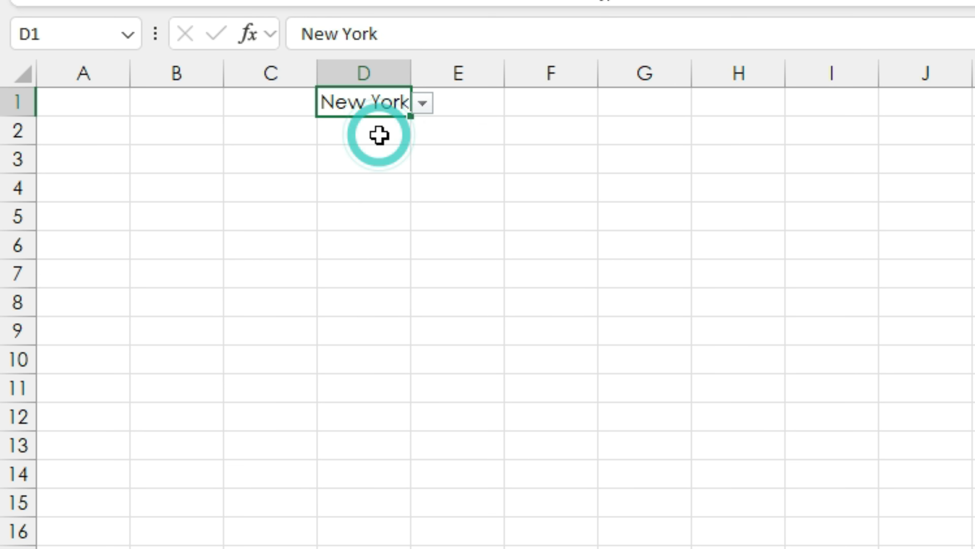
{"action": "left_click", "coordinate": [407, 135]}
{"action": "left_click", "coordinate": [422, 132]}
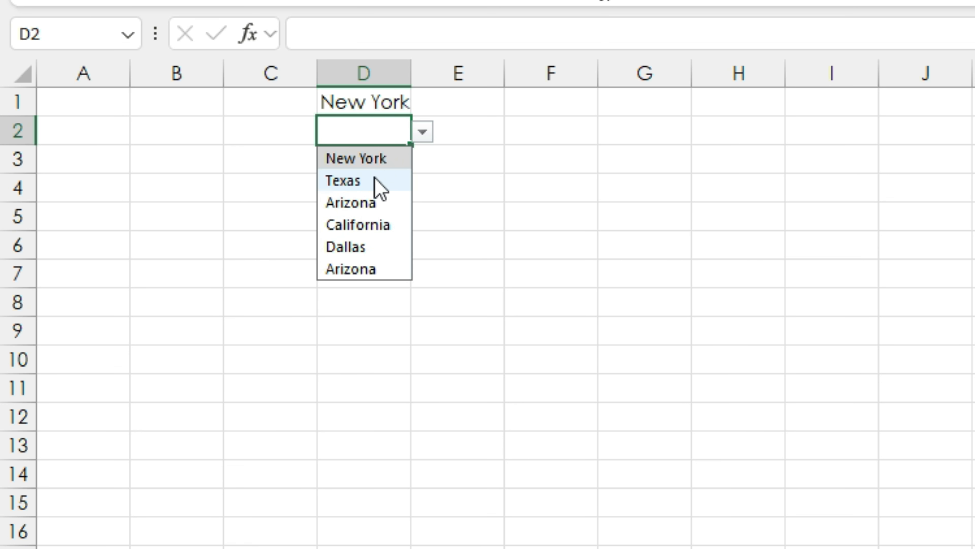
{"action": "left_click", "coordinate": [379, 180]}
{"action": "left_click", "coordinate": [411, 83]}
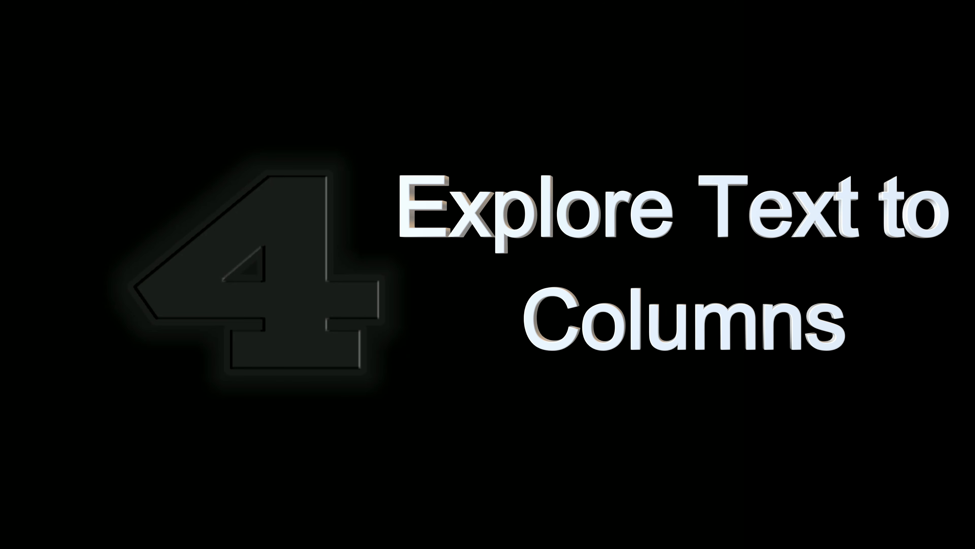
Look through the Product Category entries in the inventory list, starting at cell E2.
{"action": "left_click", "coordinate": [461, 185]}
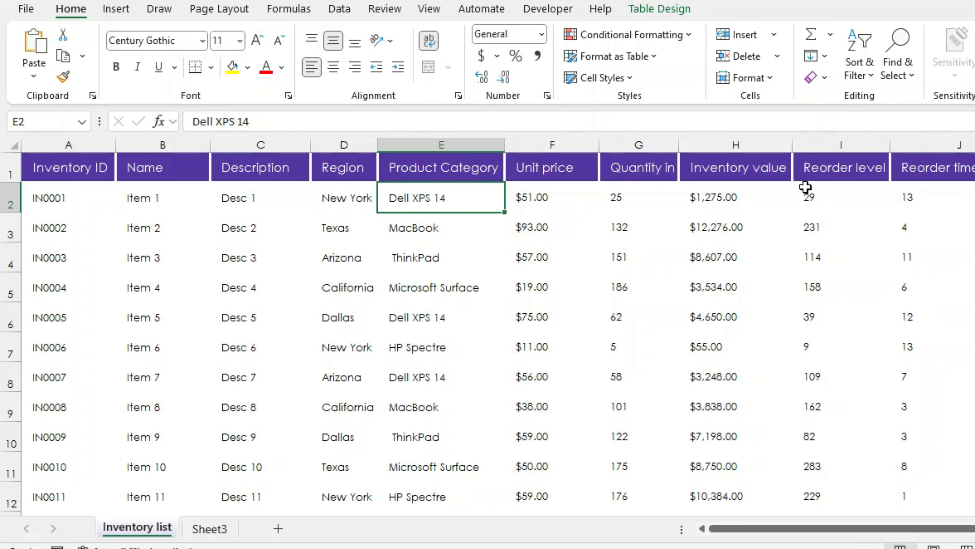
{"action": "key", "text": "Down"}
{"action": "key", "text": "Up"}
{"action": "key", "text": "Down"}
{"action": "key", "text": "Down"}
{"action": "key", "text": "Down"}
{"action": "key", "text": "Down"}
{"action": "key", "text": "Down"}
{"action": "key", "text": "Down"}
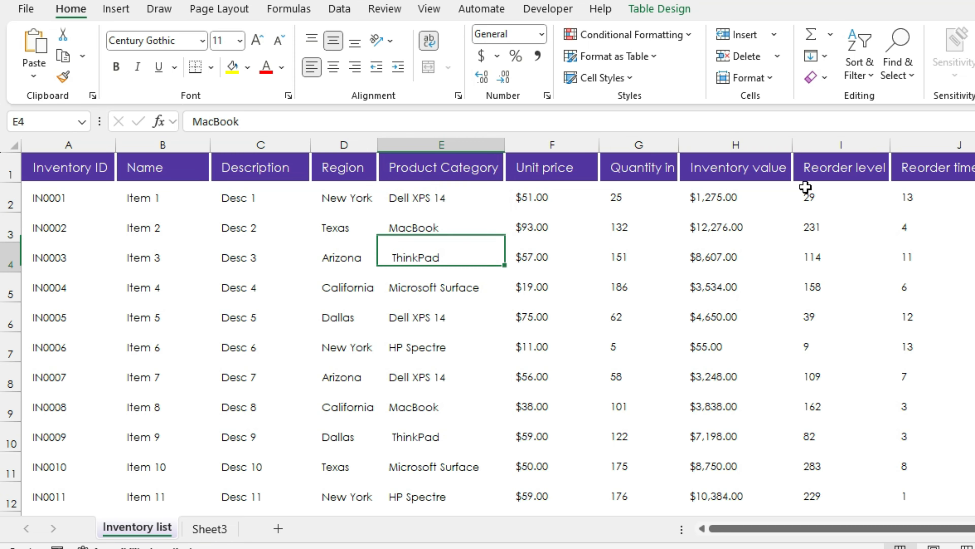
{"action": "key", "text": "Down"}
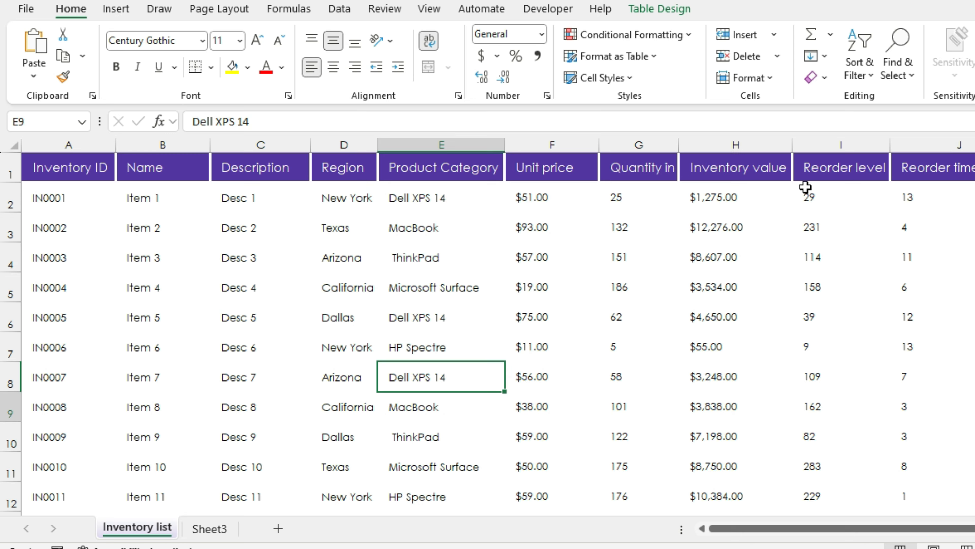
Start Text to Columns on the whole Product Category column with the Delimited data type and proceed to the delimiter settings.
{"action": "left_click", "coordinate": [481, 193]}
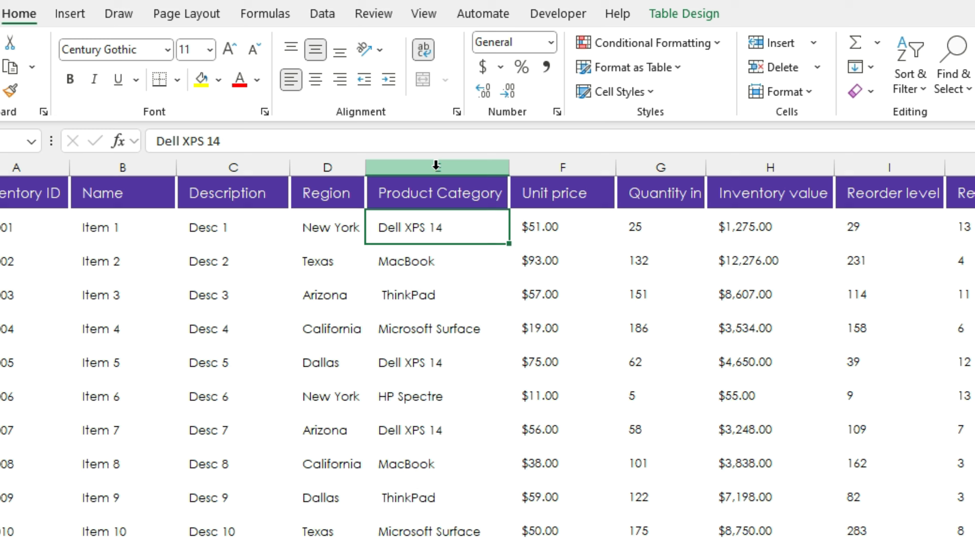
{"action": "left_click", "coordinate": [440, 144]}
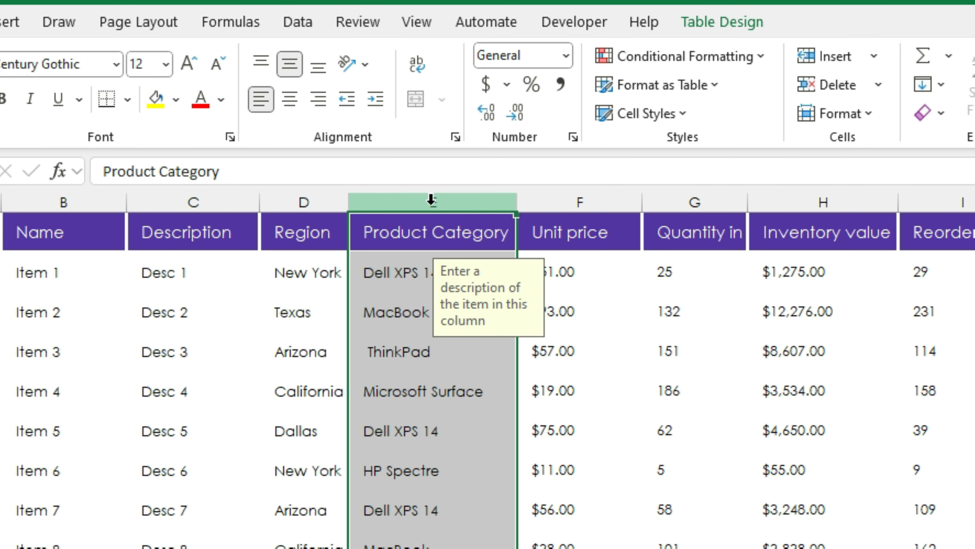
{"action": "left_click", "coordinate": [298, 22]}
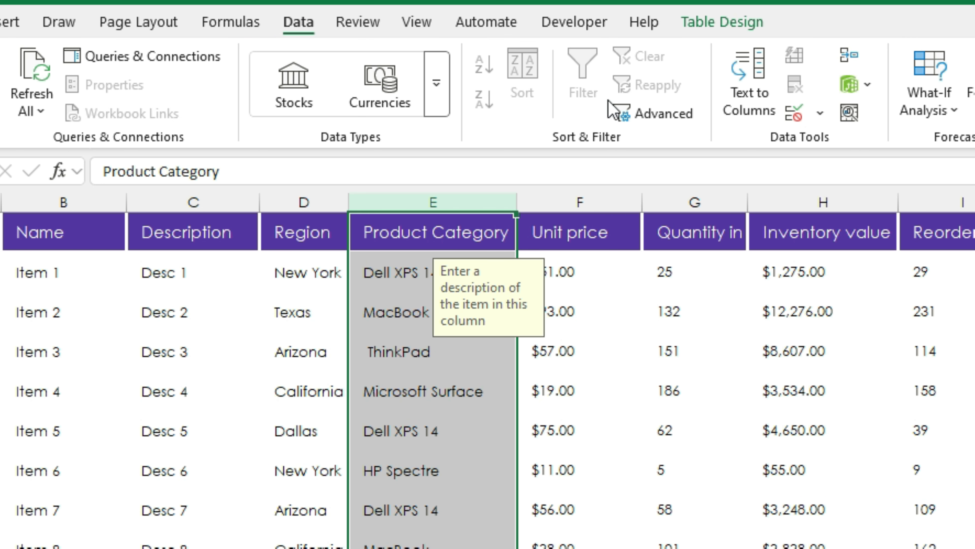
{"action": "left_click", "coordinate": [762, 86]}
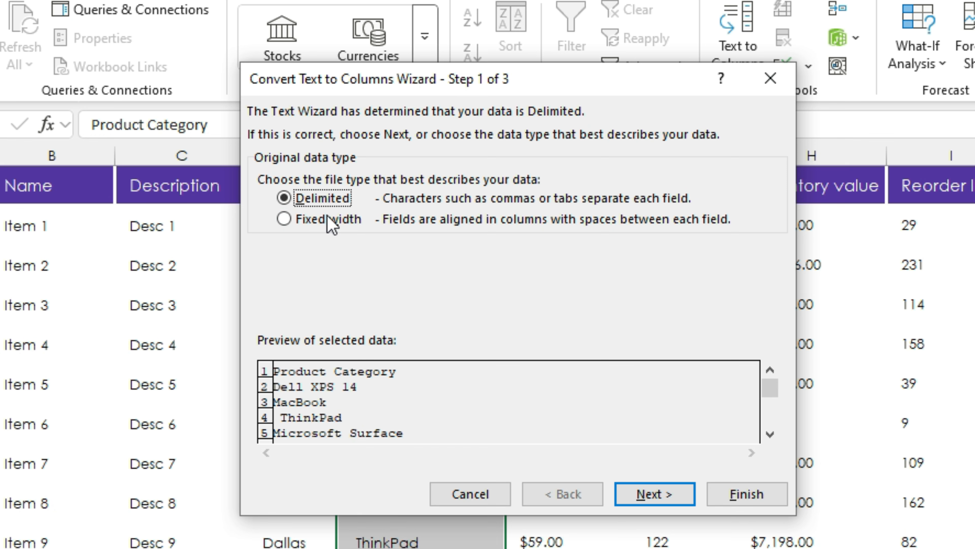
{"action": "left_click", "coordinate": [674, 504]}
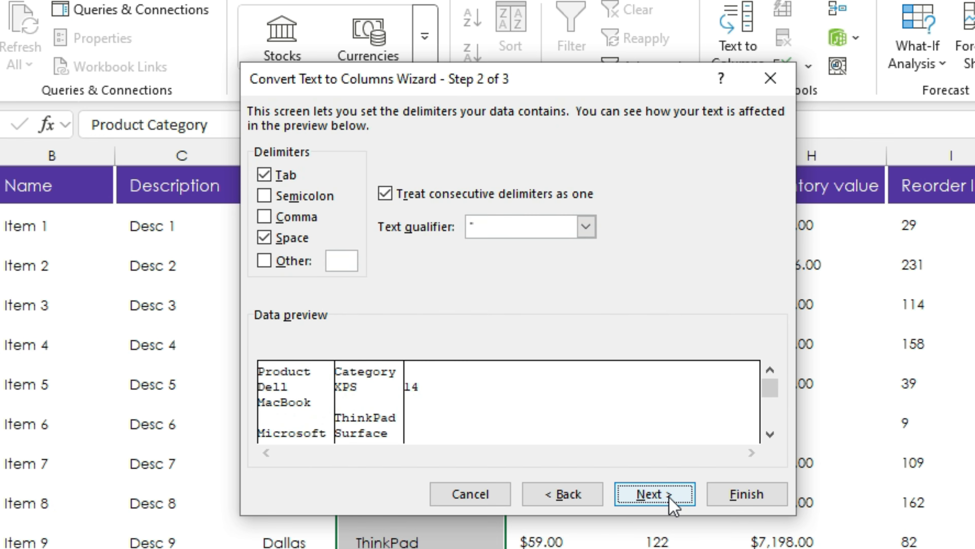